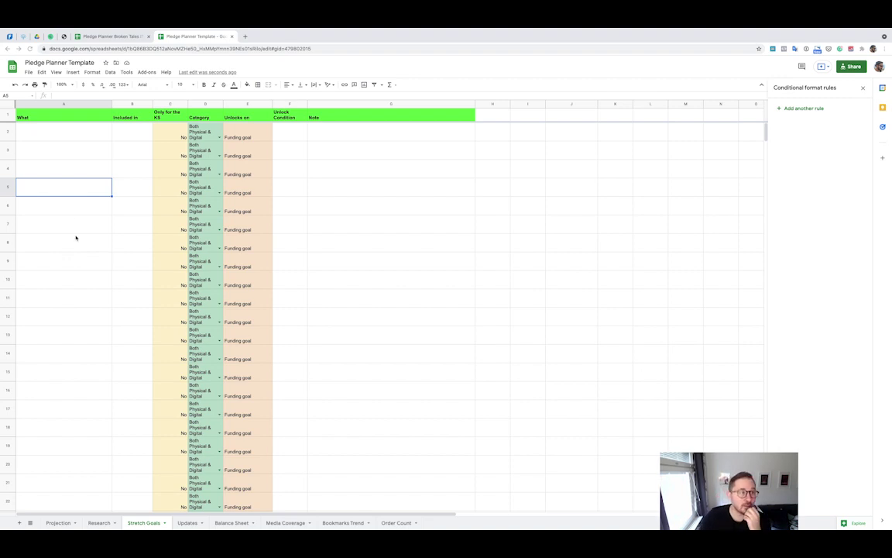
# Point out the first stretch goal's What, Included in and Only for the KS columns
pyautogui.click(78, 134)
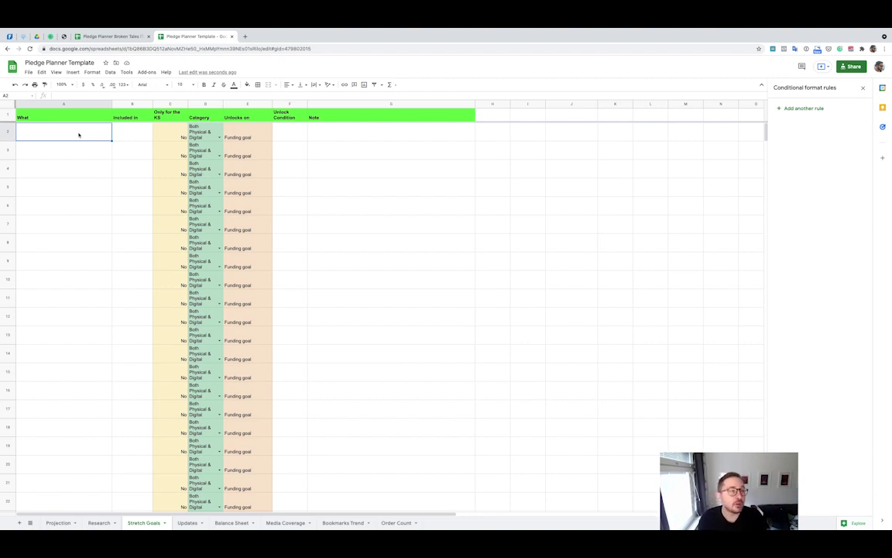
pyautogui.click(124, 103)
pyautogui.click(133, 138)
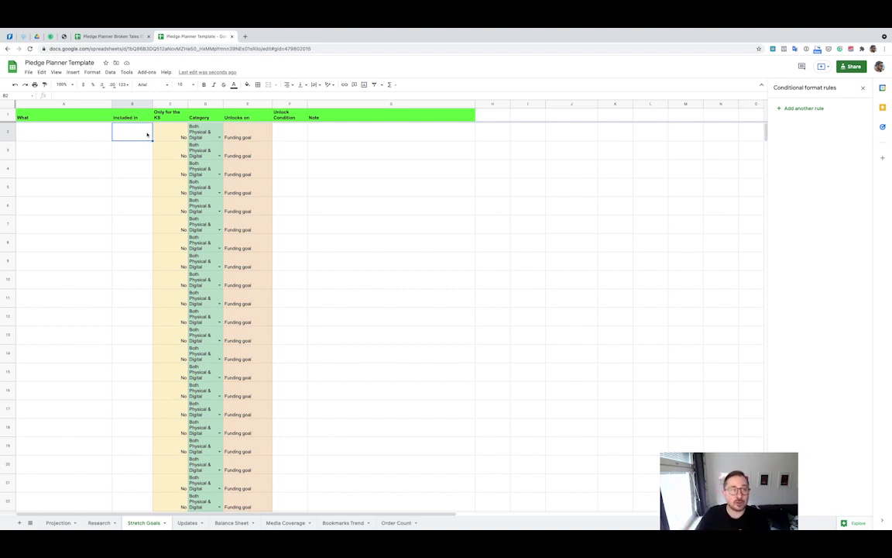
pyautogui.click(173, 104)
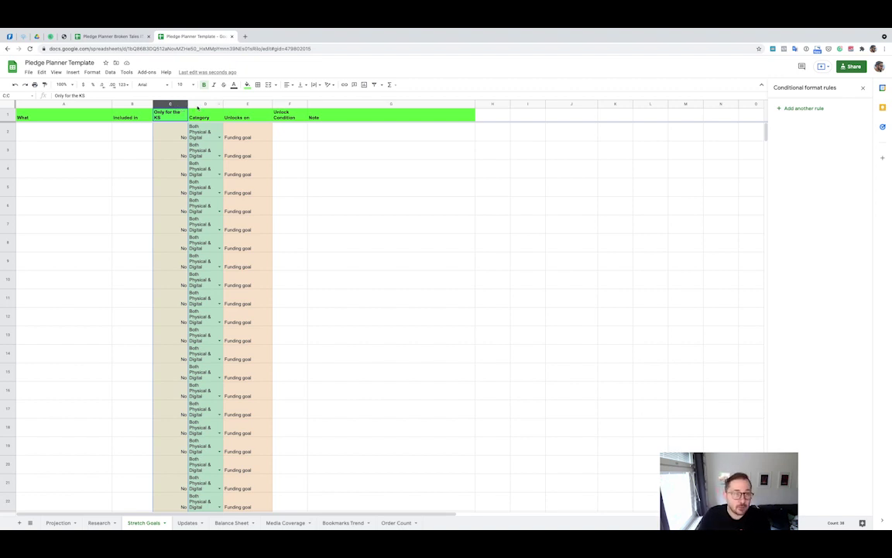
# Select Unlock Condition F2, then show D2's categories: Both Physical & Digital, Digital, Physical, Other
pyautogui.click(310, 145)
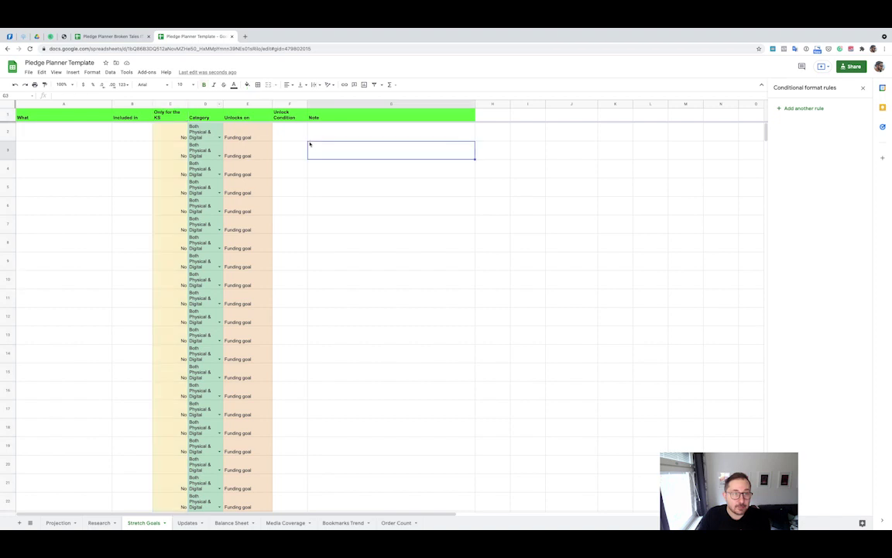
pyautogui.click(292, 133)
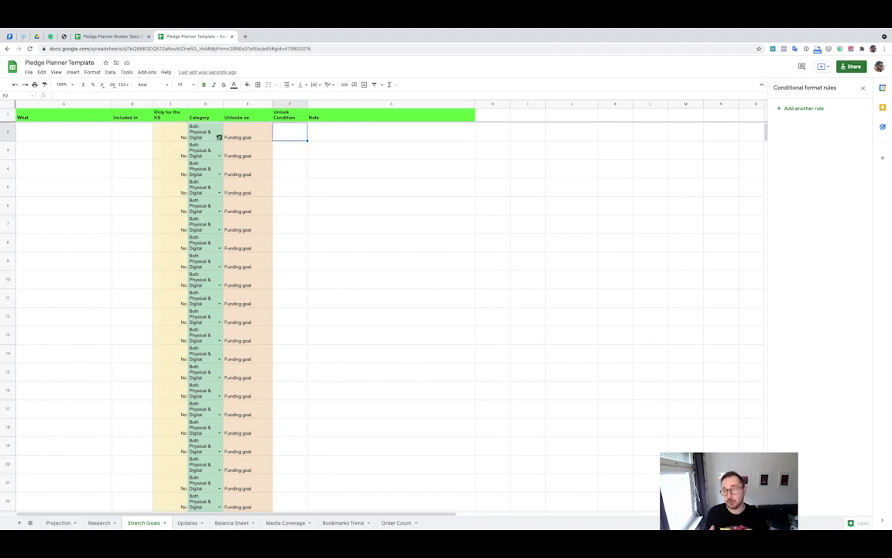
pyautogui.click(219, 137)
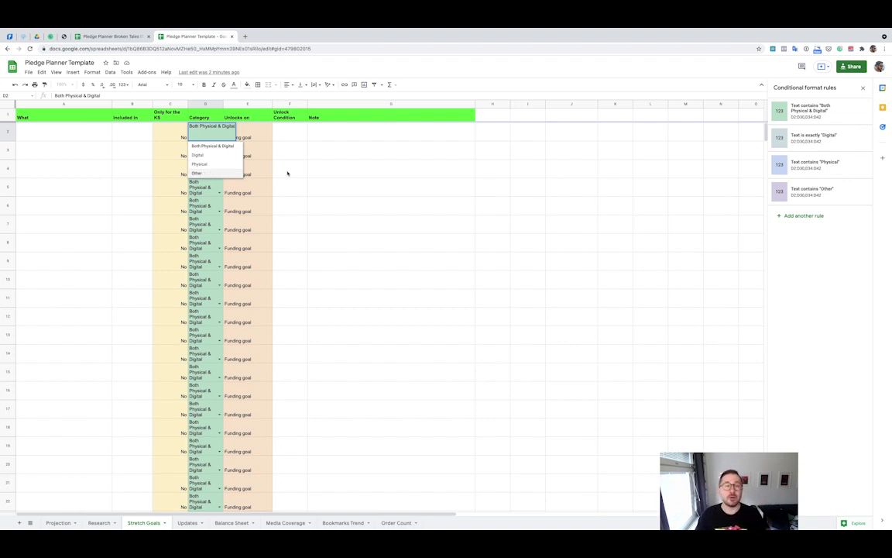
pyautogui.click(287, 173)
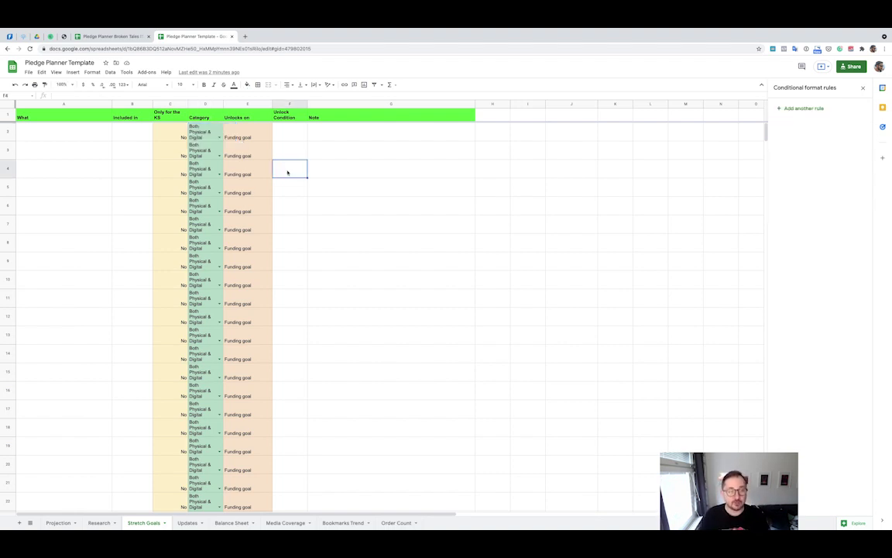
# Change row 2's Category from Both Physical & Digital to Physical, then restore Both Physical & Digital
pyautogui.click(219, 137)
pyautogui.click(197, 151)
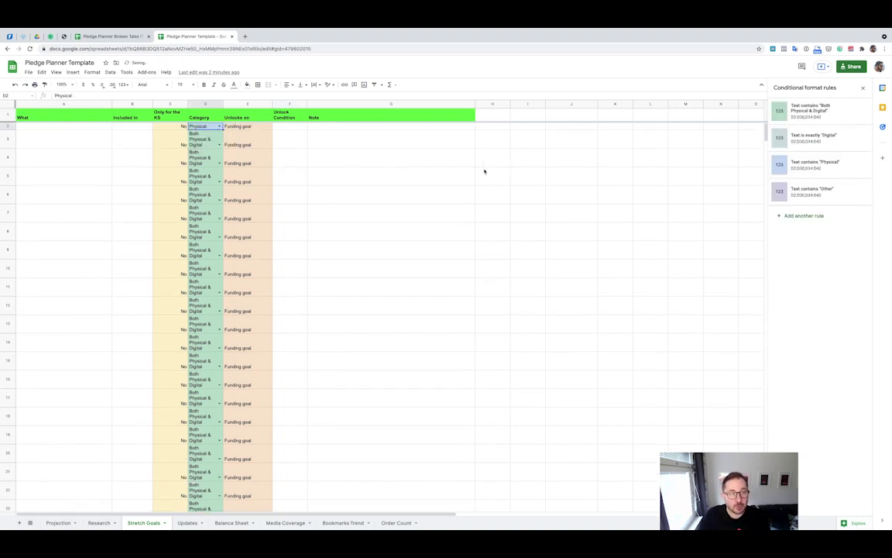
pyautogui.click(309, 176)
pyautogui.click(219, 125)
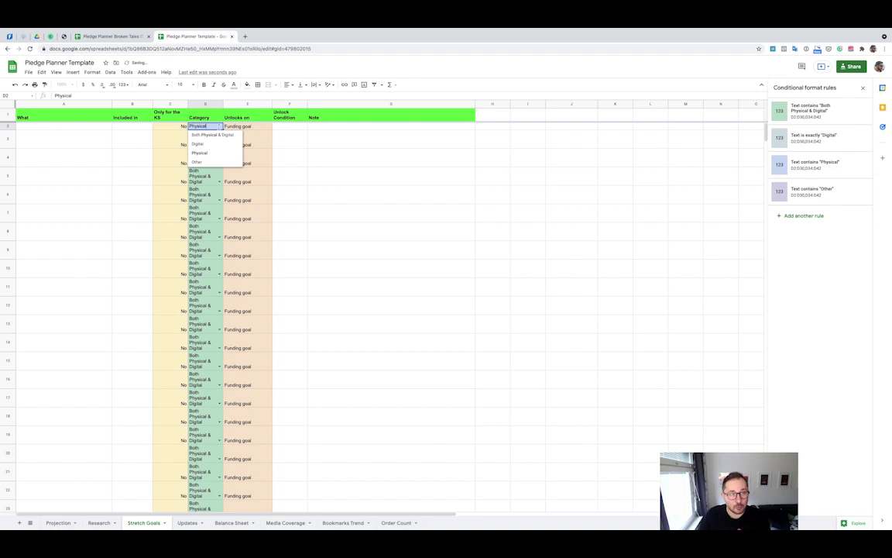
pyautogui.click(213, 136)
pyautogui.click(321, 172)
pyautogui.click(254, 137)
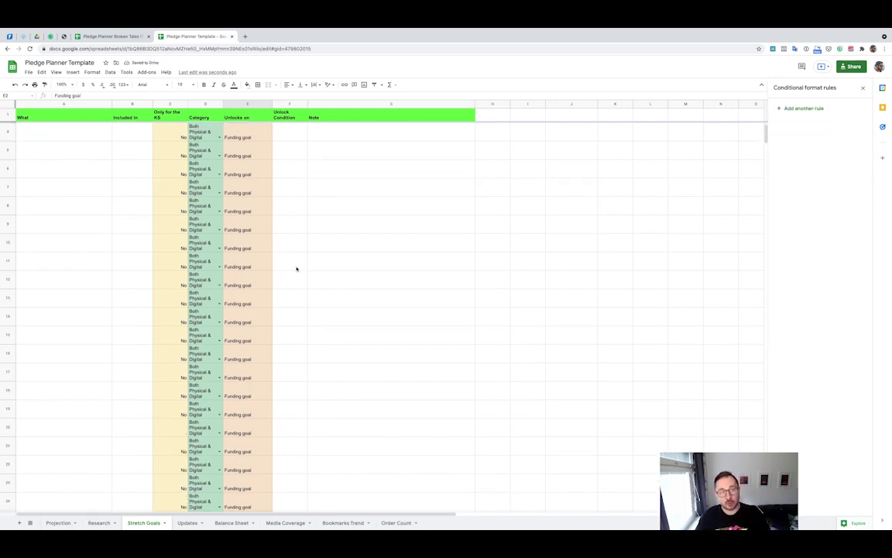
pyautogui.scroll(-5, 296, 271)
pyautogui.scroll(-3, 296, 270)
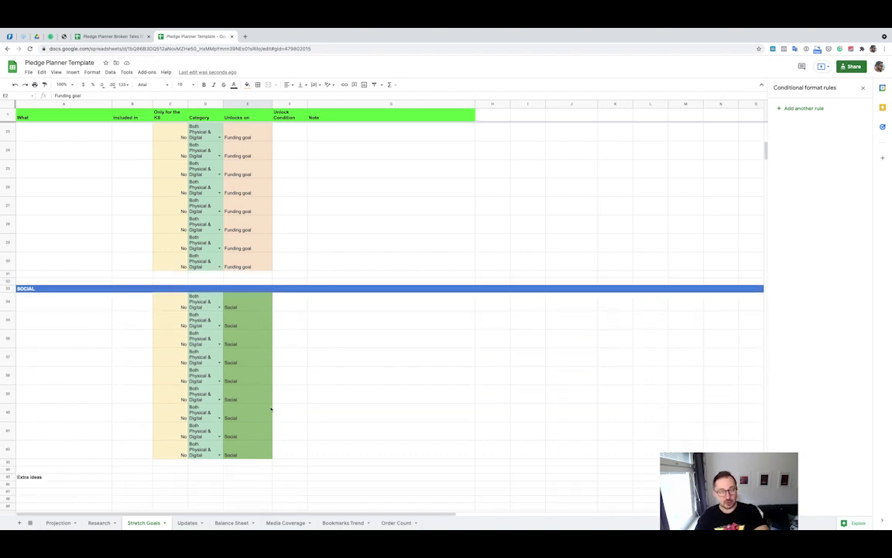
pyautogui.scroll(8, 271, 409)
pyautogui.click(297, 138)
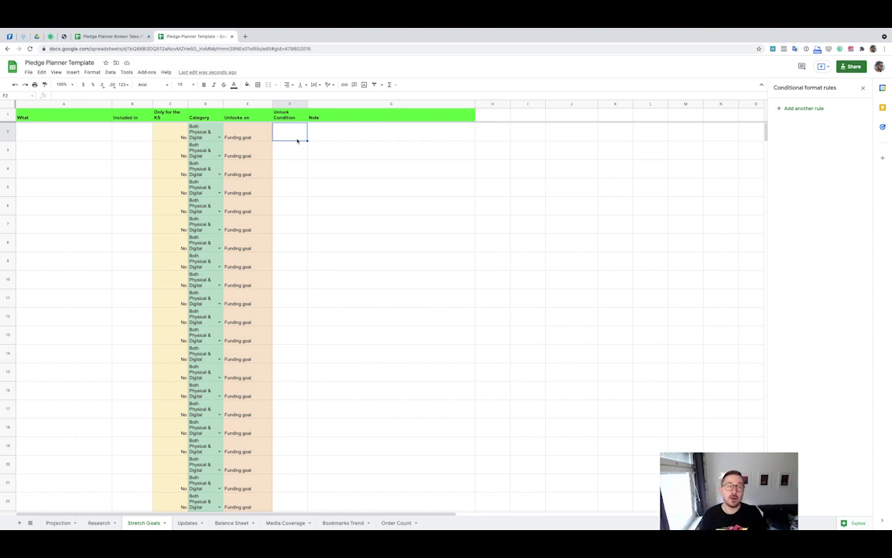
pyautogui.click(364, 138)
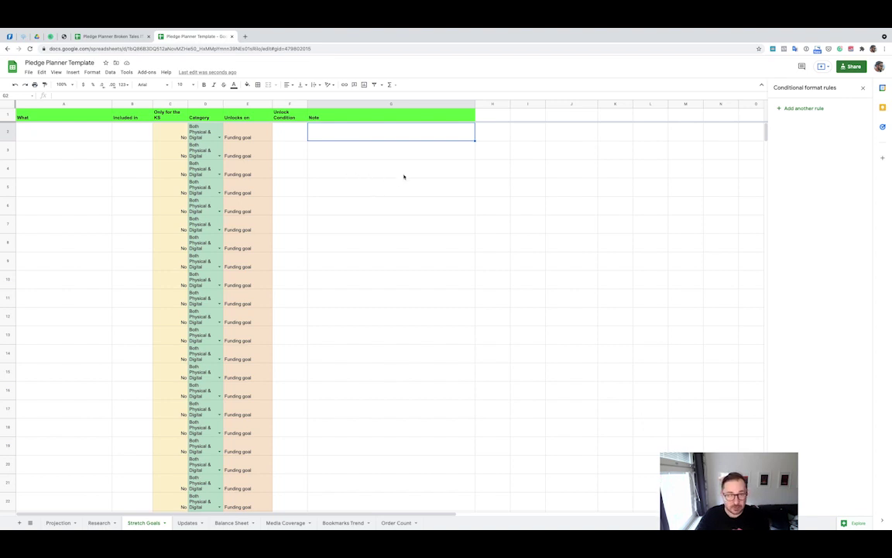
pyautogui.scroll(-2, 403, 177)
pyautogui.scroll(-5, 404, 177)
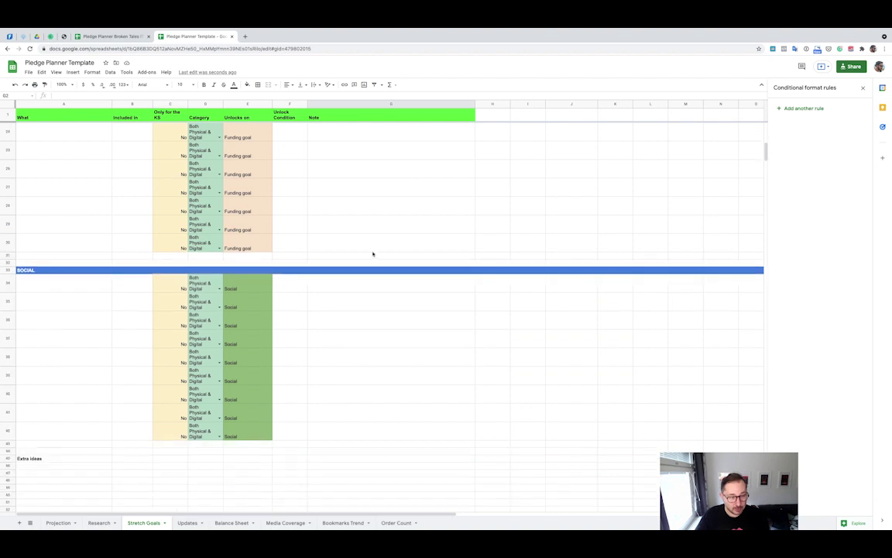
pyautogui.click(304, 289)
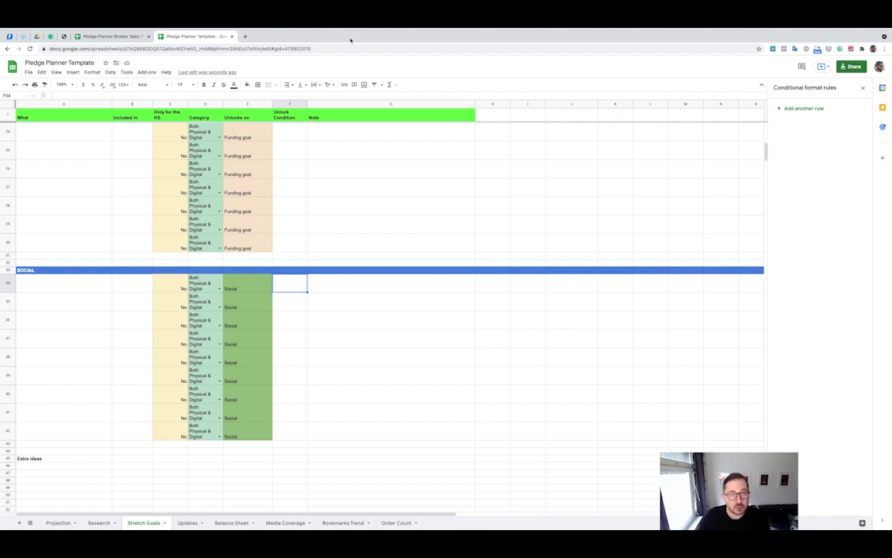
pyautogui.scroll(5, 327, 225)
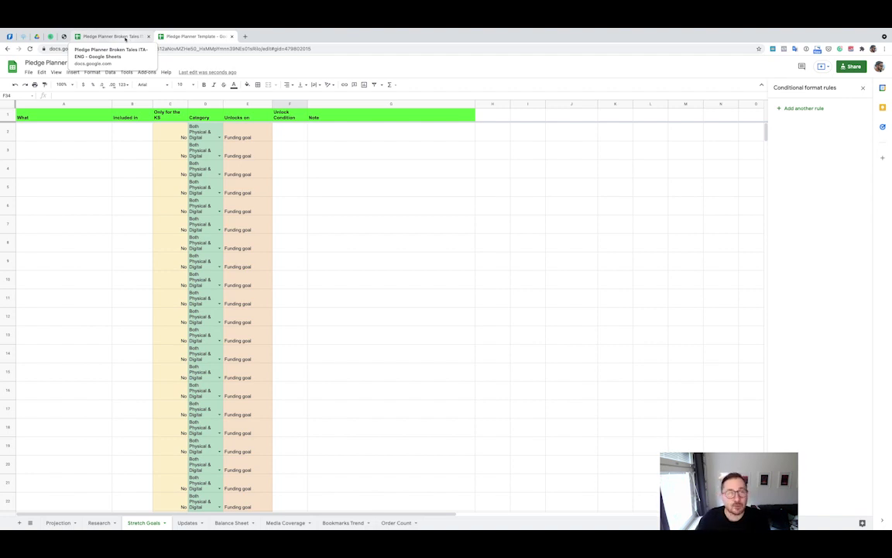
# In the Broken Tales ITA-ENG sheet, highlight the Team Bonus row and its Abstract category
pyautogui.click(125, 37)
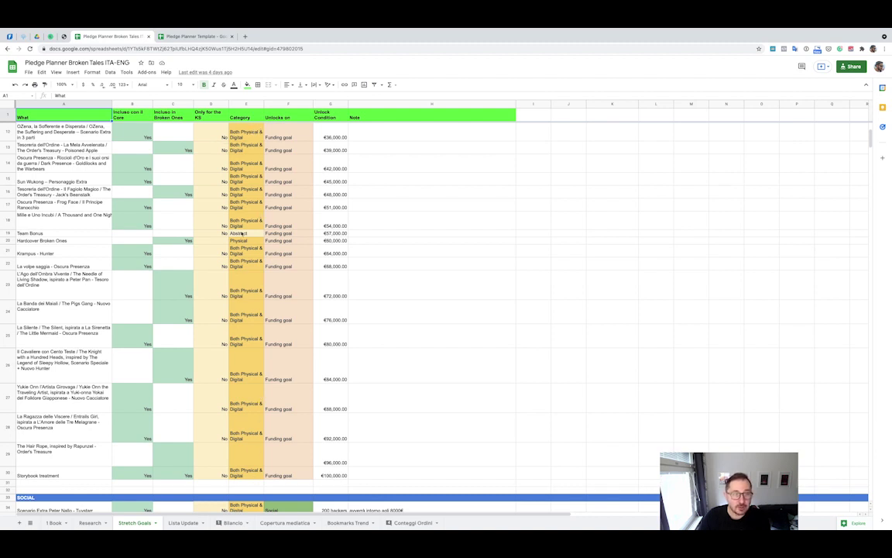
pyautogui.click(8, 233)
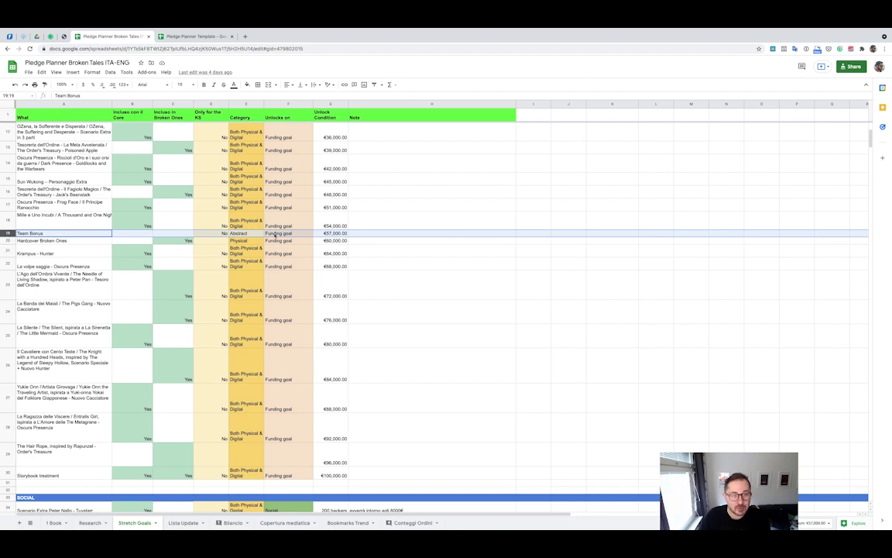
pyautogui.click(248, 234)
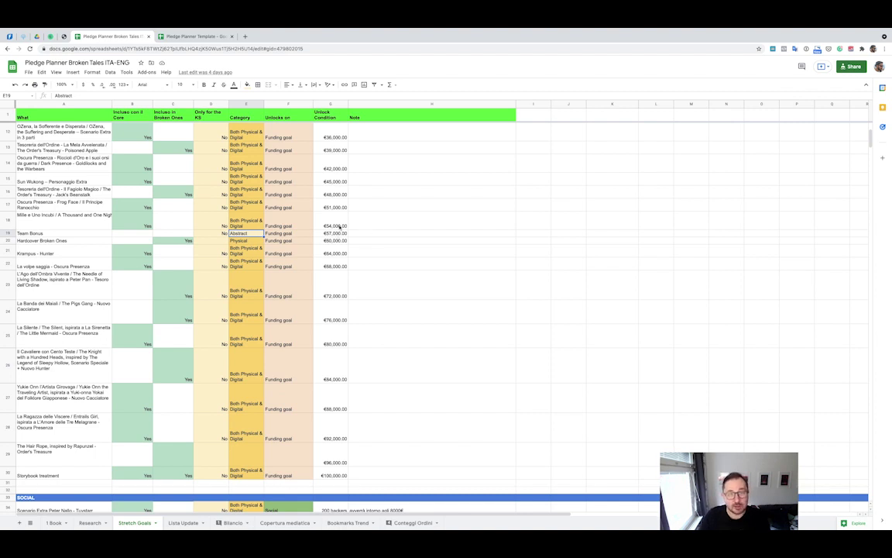
pyautogui.scroll(-3, 337, 313)
pyautogui.scroll(-3, 337, 314)
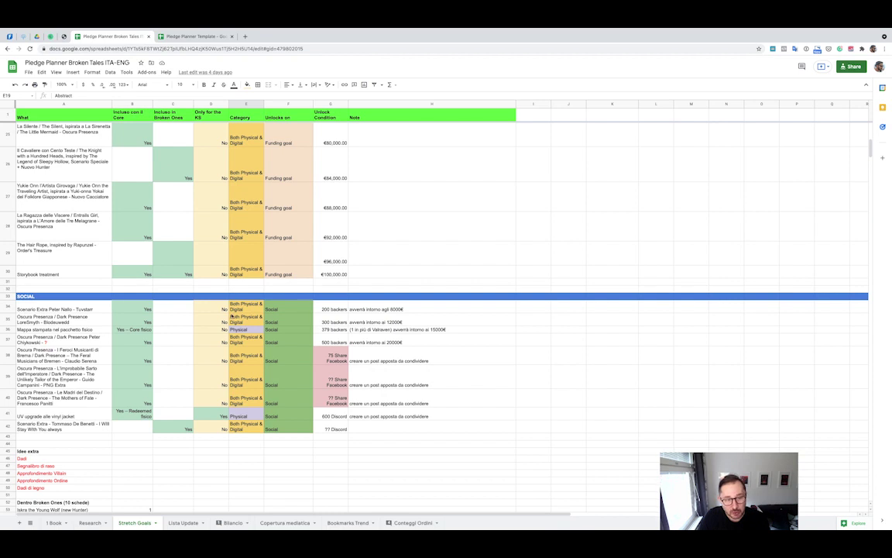
pyautogui.click(331, 310)
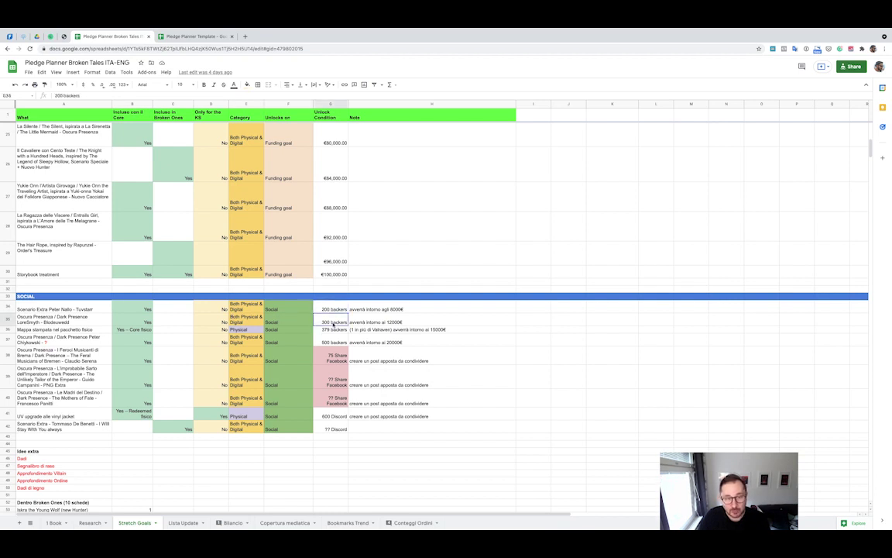
pyautogui.click(335, 322)
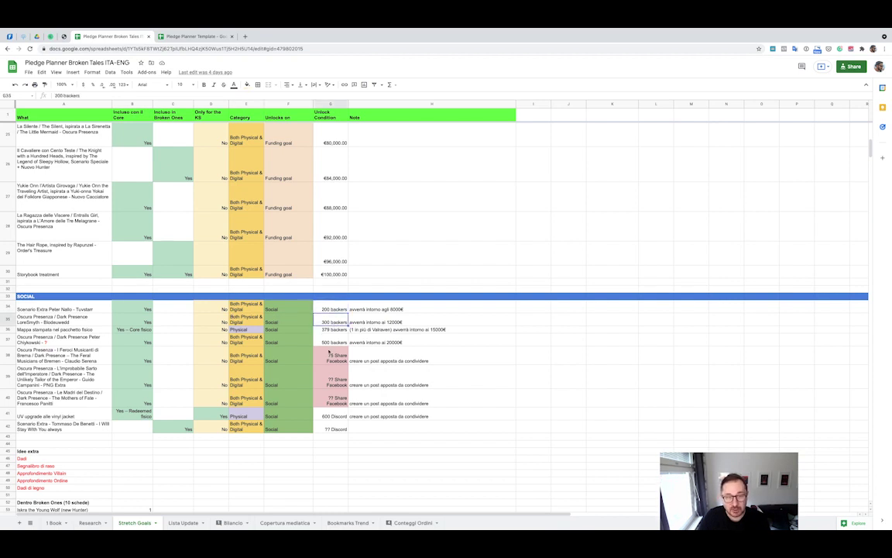
pyautogui.click(329, 354)
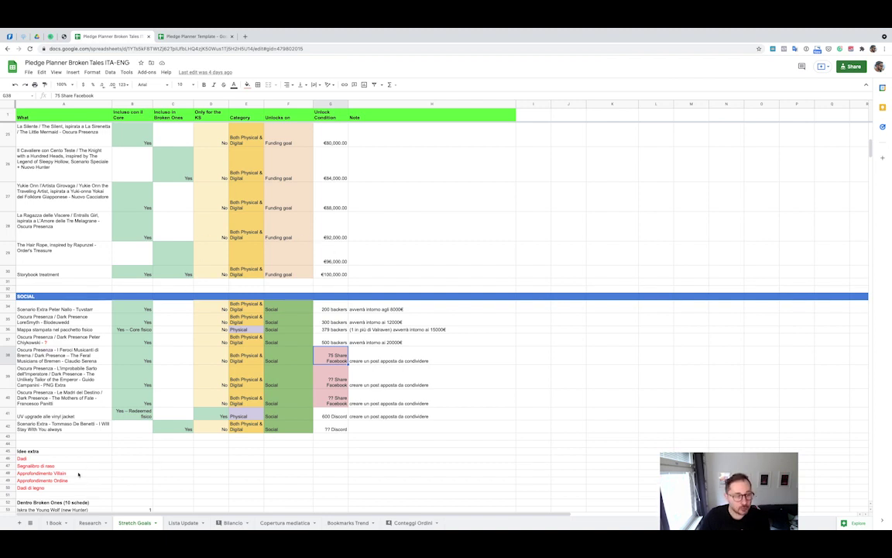
# Switch back to the Pledge Planner Template and scroll down to the SOCIAL stretch goals
pyautogui.click(174, 36)
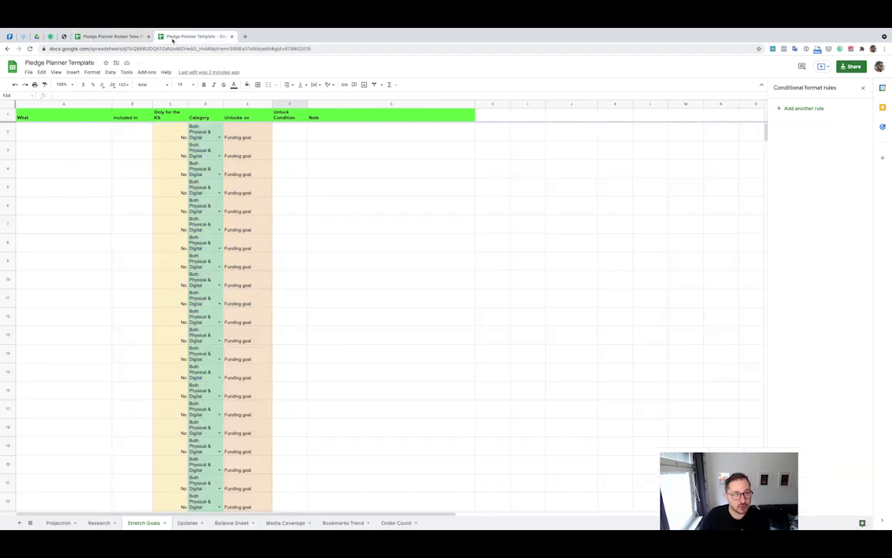
pyautogui.scroll(-6, 93, 297)
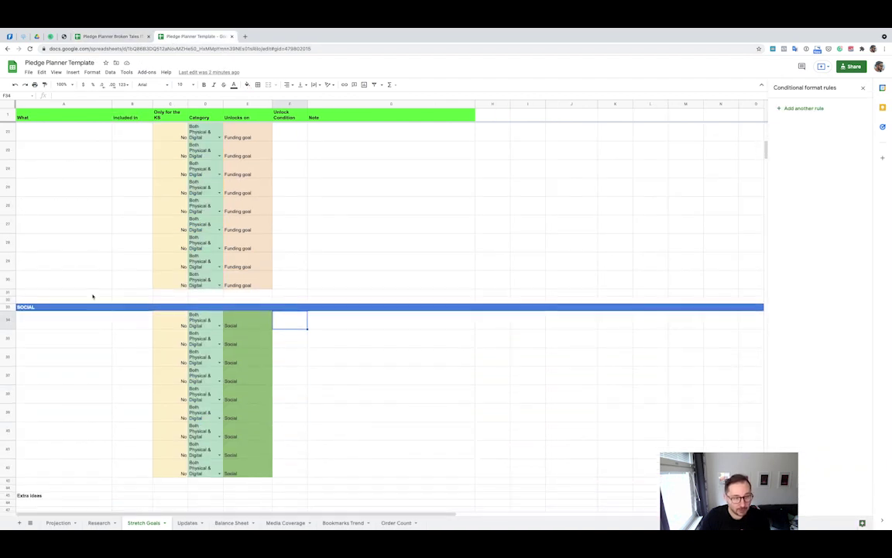